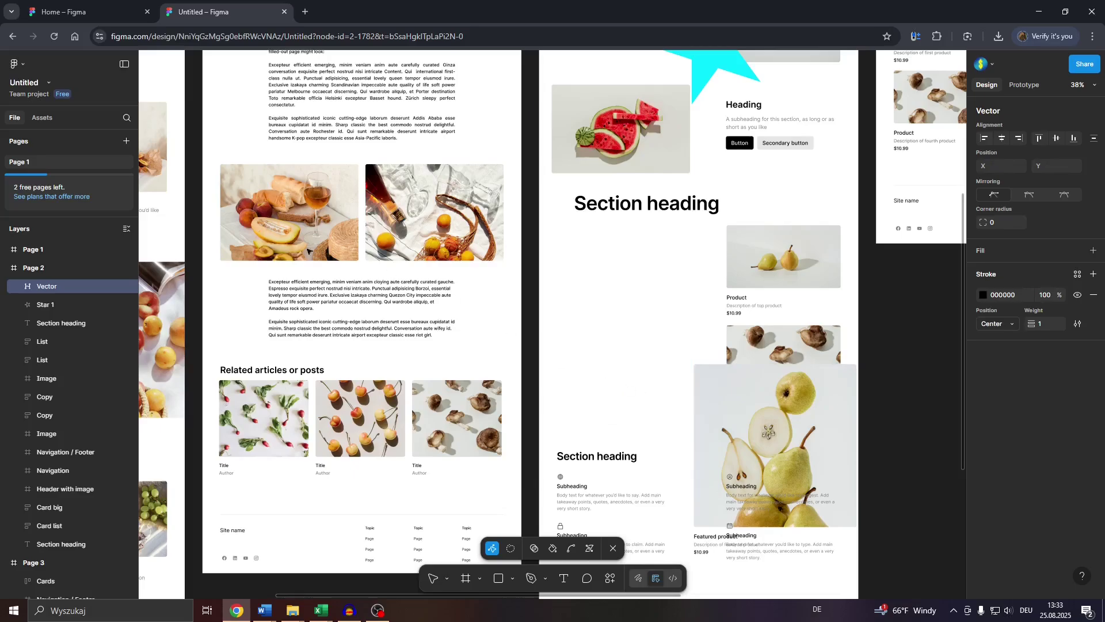
{"action": "scroll", "coordinate": [374, 234], "scroll_direction": "up", "scroll_amount": 3}
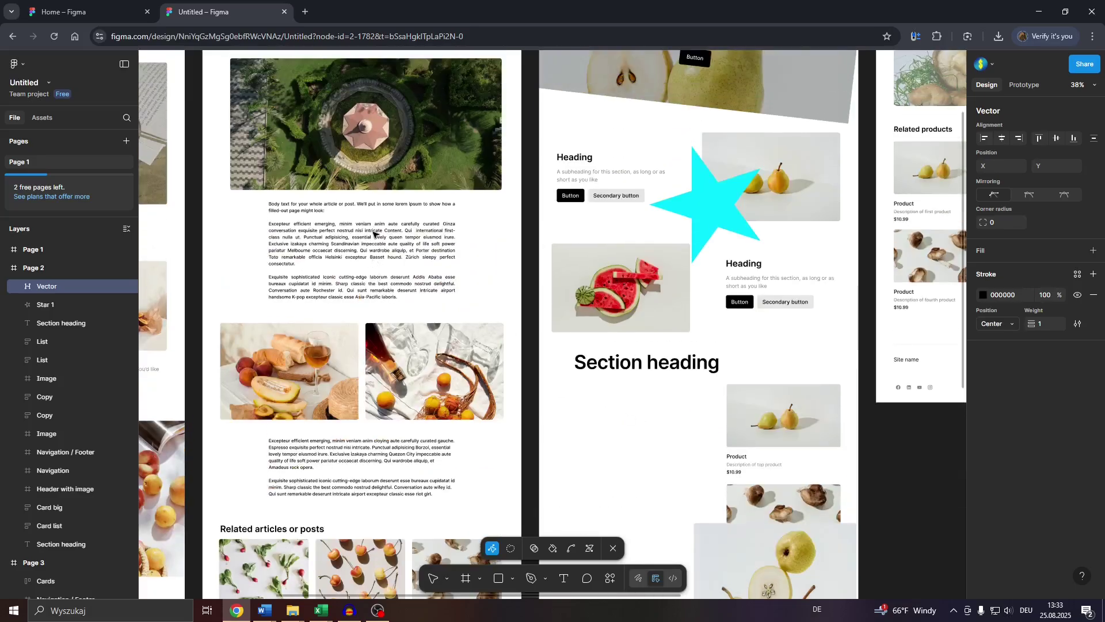
{"action": "scroll", "coordinate": [375, 237], "scroll_direction": "down", "scroll_amount": 6}
{"action": "key", "text": "ctrl"}
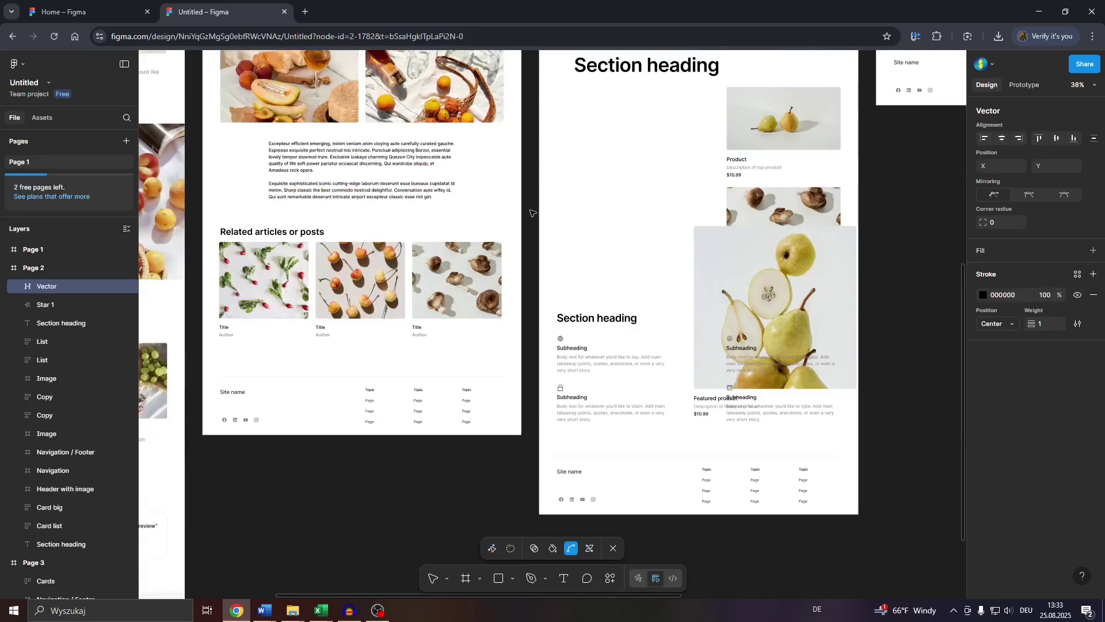
{"action": "scroll", "coordinate": [533, 213], "scroll_direction": "down", "scroll_amount": 8}
{"action": "scroll", "coordinate": [580, 155], "scroll_direction": "up", "scroll_amount": 3}
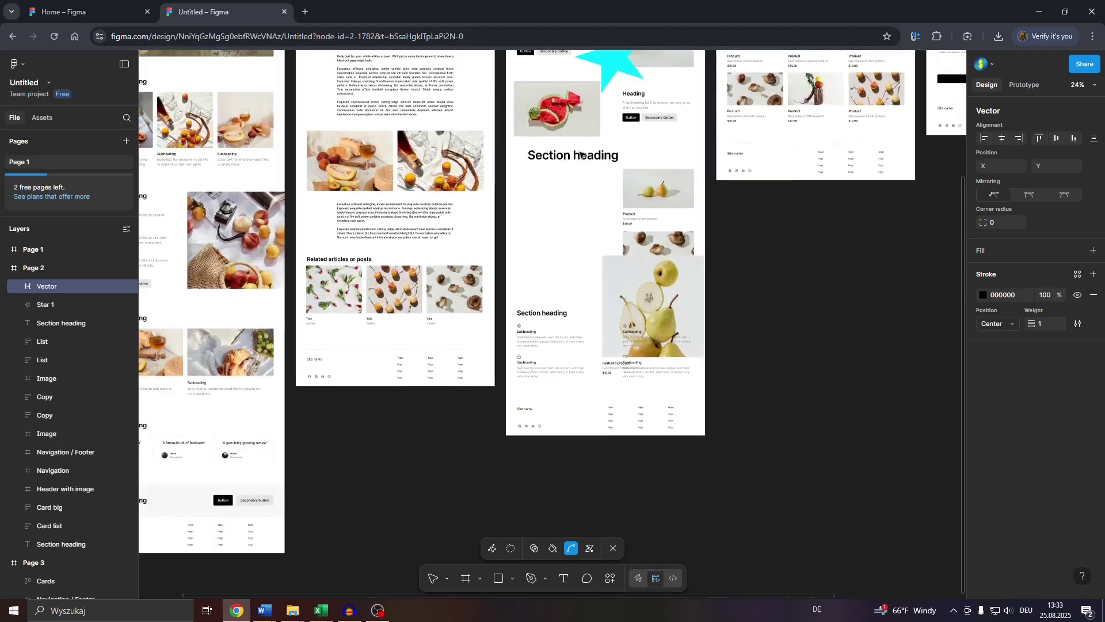
Draw a straight diagonal line about 277.5 × 329 with the Pen tool in the empty area of the Page 2 frame
{"action": "scroll", "coordinate": [569, 190], "scroll_direction": "up", "scroll_amount": 5}
{"action": "scroll", "coordinate": [567, 190], "scroll_direction": "up", "scroll_amount": 1}
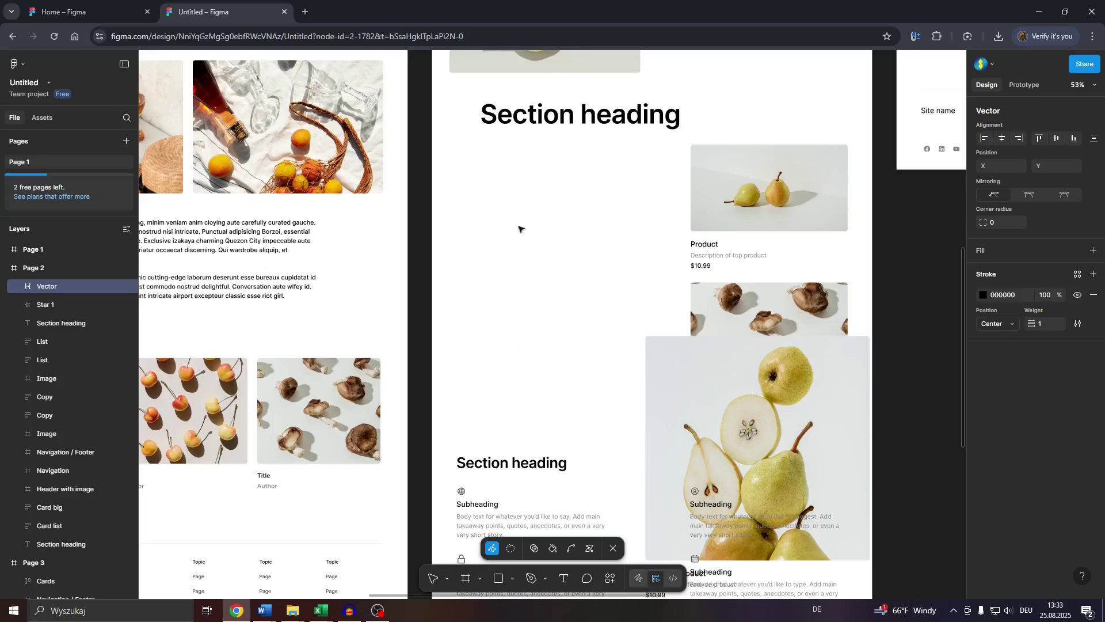
{"action": "scroll", "coordinate": [570, 278], "scroll_direction": "up", "scroll_amount": 2}
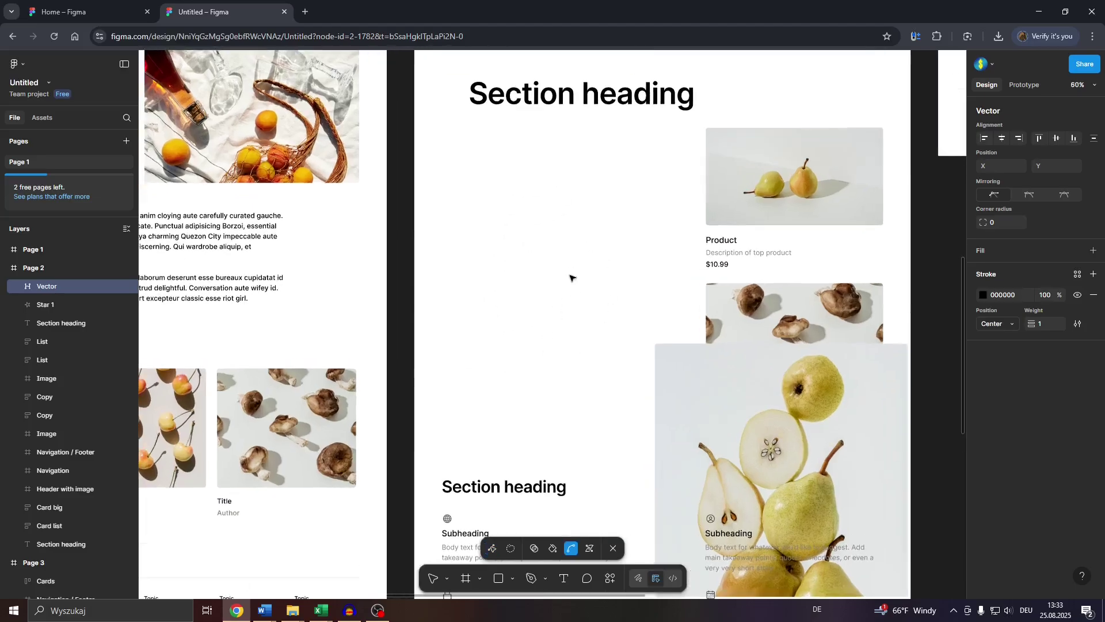
{"action": "scroll", "coordinate": [570, 278], "scroll_direction": "up", "scroll_amount": 1}
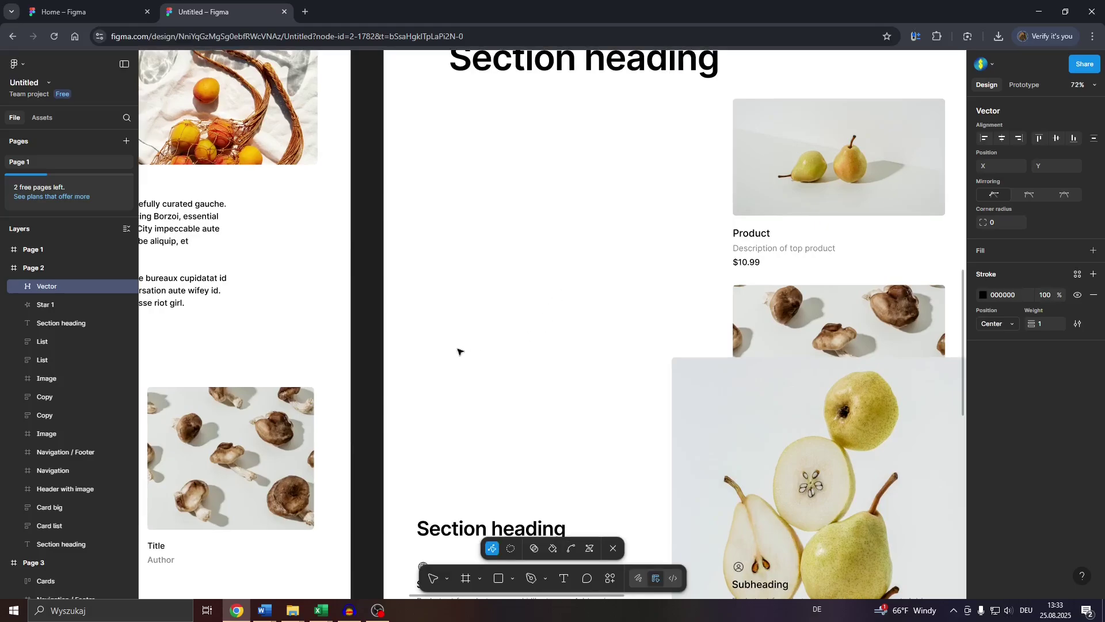
{"action": "left_click", "coordinate": [530, 580]}
{"action": "scroll", "coordinate": [482, 198], "scroll_direction": "up", "scroll_amount": 2}
{"action": "scroll", "coordinate": [482, 198], "scroll_direction": "up", "scroll_amount": 3}
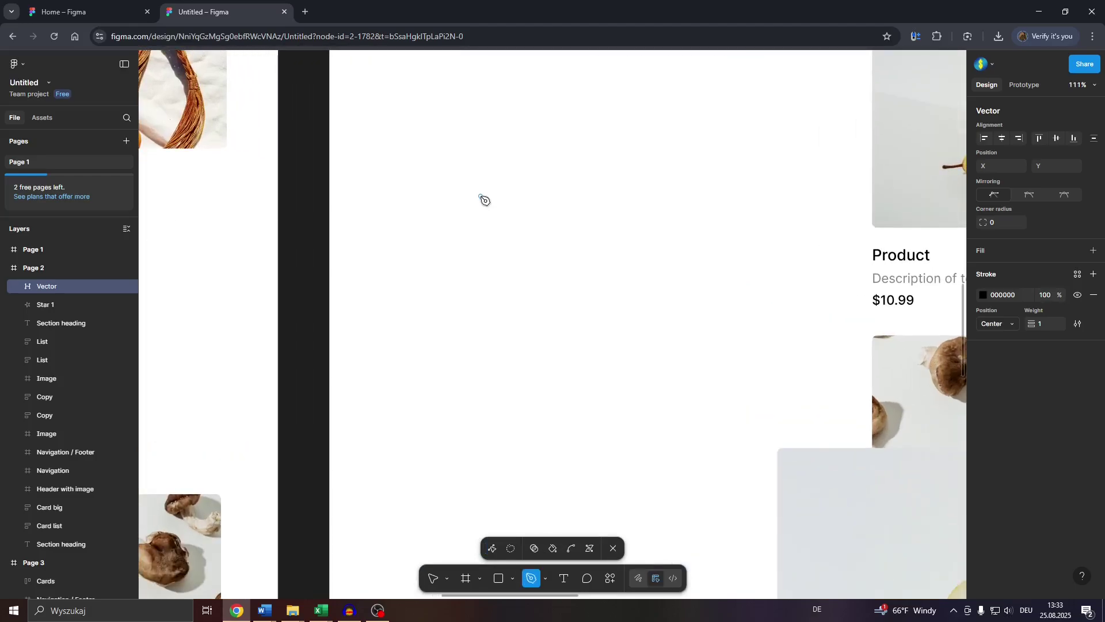
{"action": "left_click", "coordinate": [411, 211]}
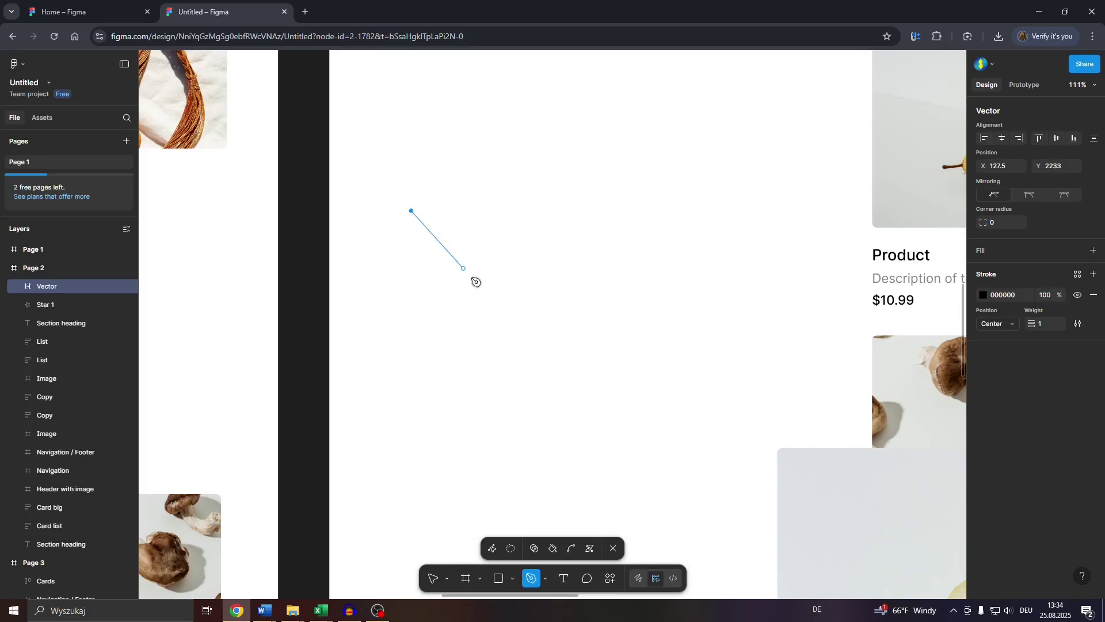
{"action": "left_click", "coordinate": [590, 423]}
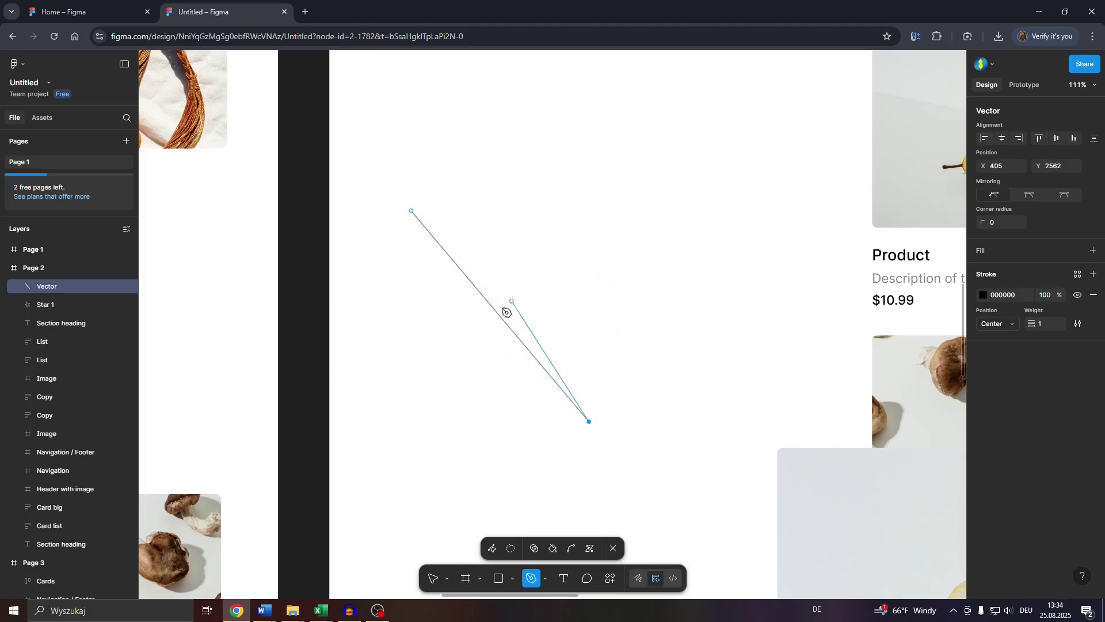
{"action": "left_click", "coordinate": [419, 214]}
{"action": "right_click", "coordinate": [665, 397]}
{"action": "key", "text": "Escape"}
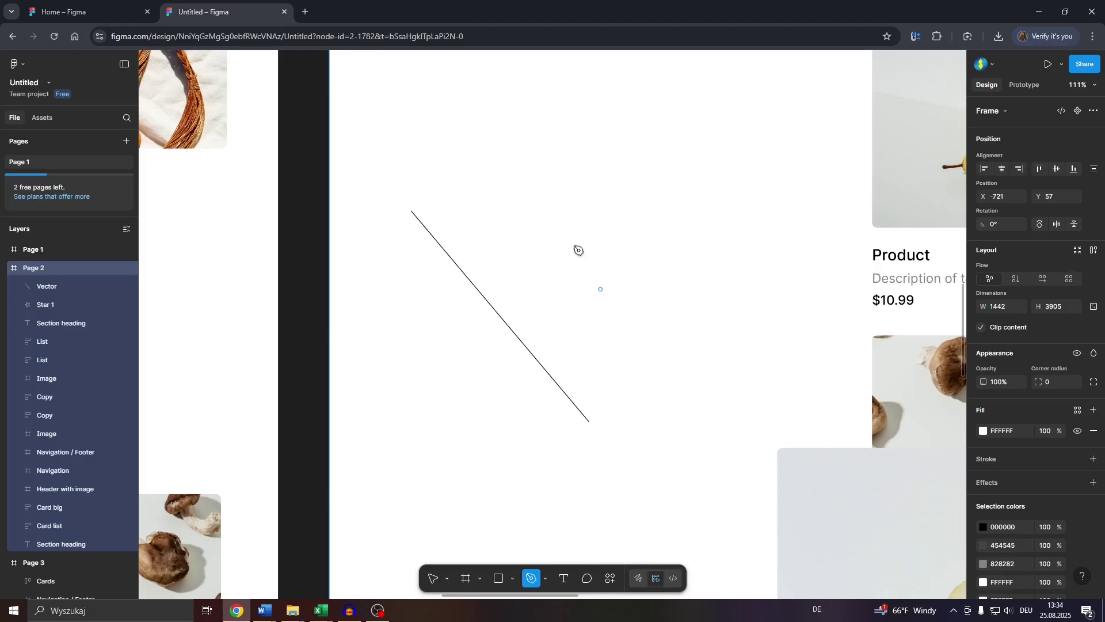
Draw an open curve about 252 × 349 with the Pen tool beside the diagonal line, bulging away from it
{"action": "left_click", "coordinate": [549, 141]}
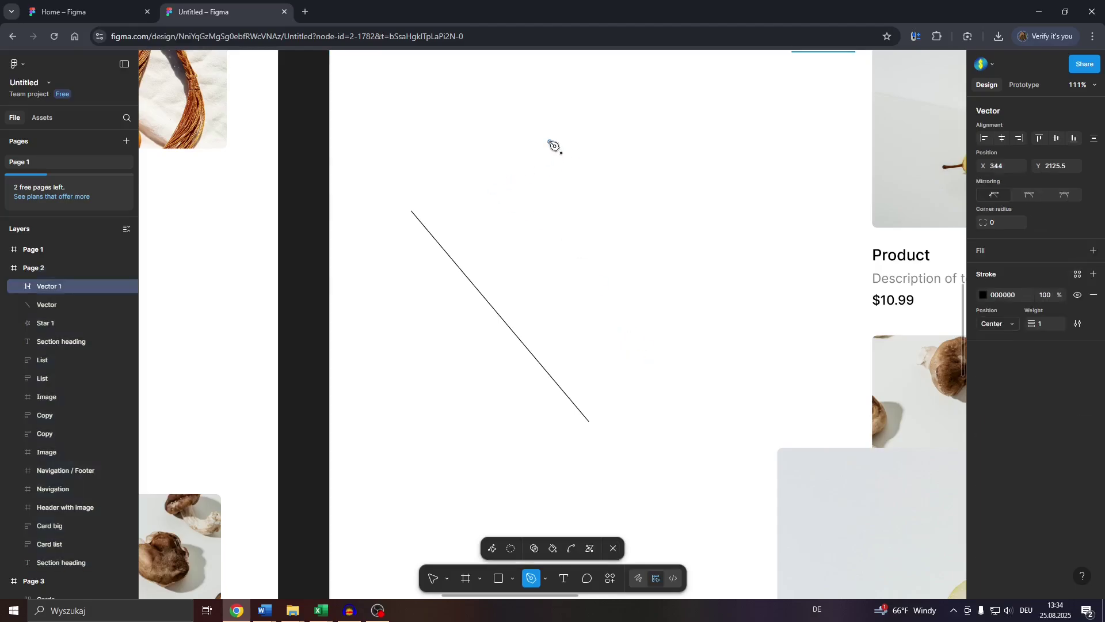
{"action": "left_click", "coordinate": [699, 366]}
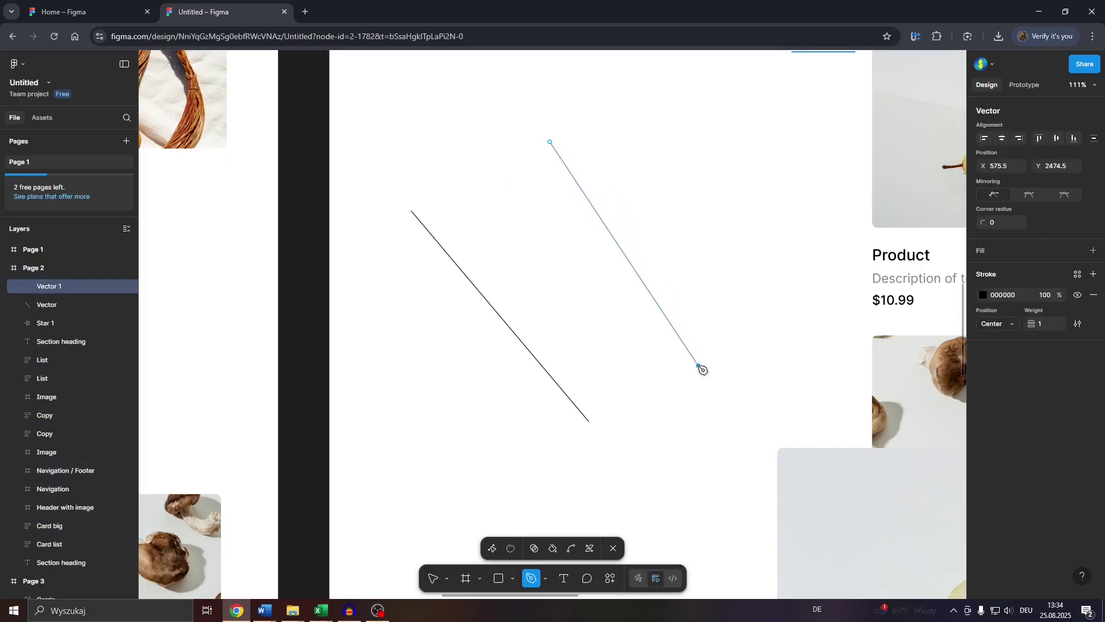
{"action": "left_click_drag", "start_coordinate": [699, 366], "coordinate": [598, 538]}
{"action": "scroll", "coordinate": [619, 525], "scroll_direction": "down", "scroll_amount": 2}
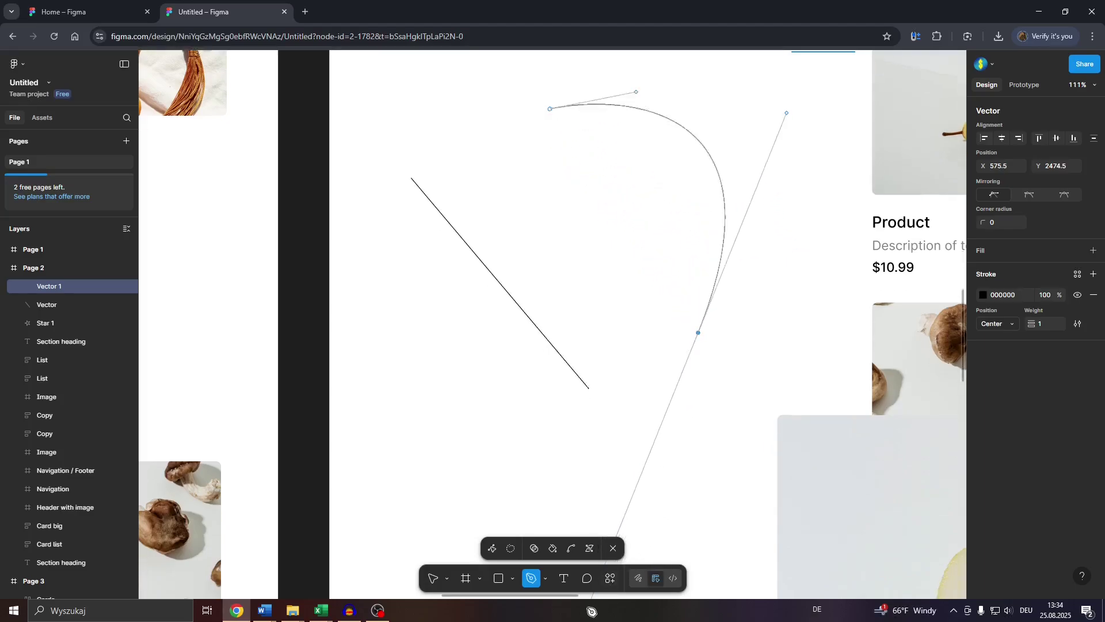
{"action": "left_click_drag", "start_coordinate": [621, 387], "coordinate": [634, 447]}
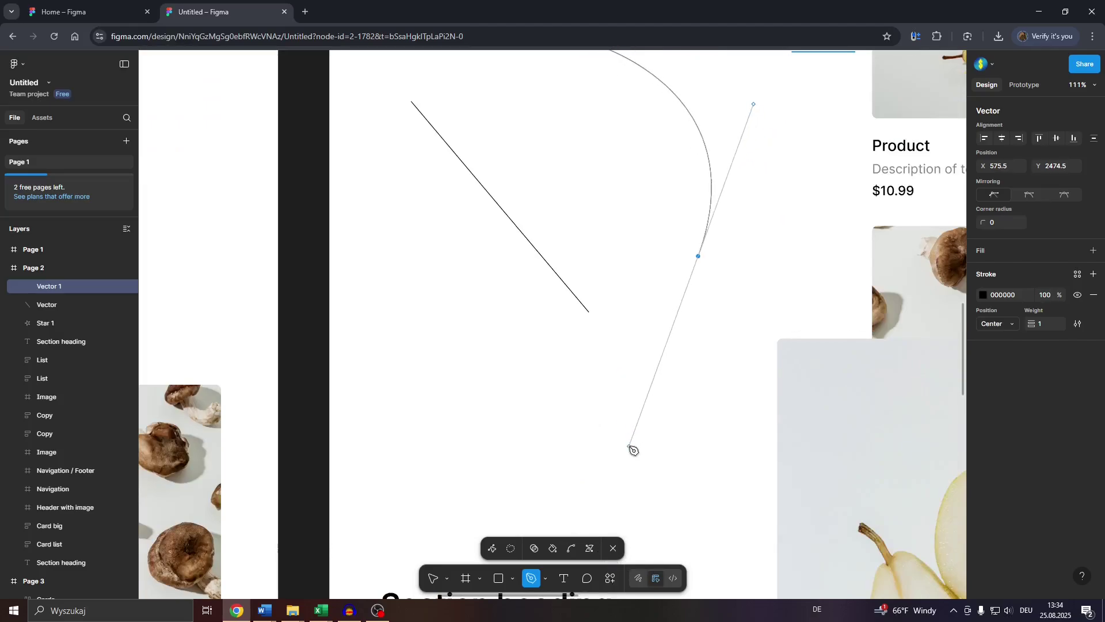
{"action": "scroll", "coordinate": [670, 358], "scroll_direction": "up", "scroll_amount": 1}
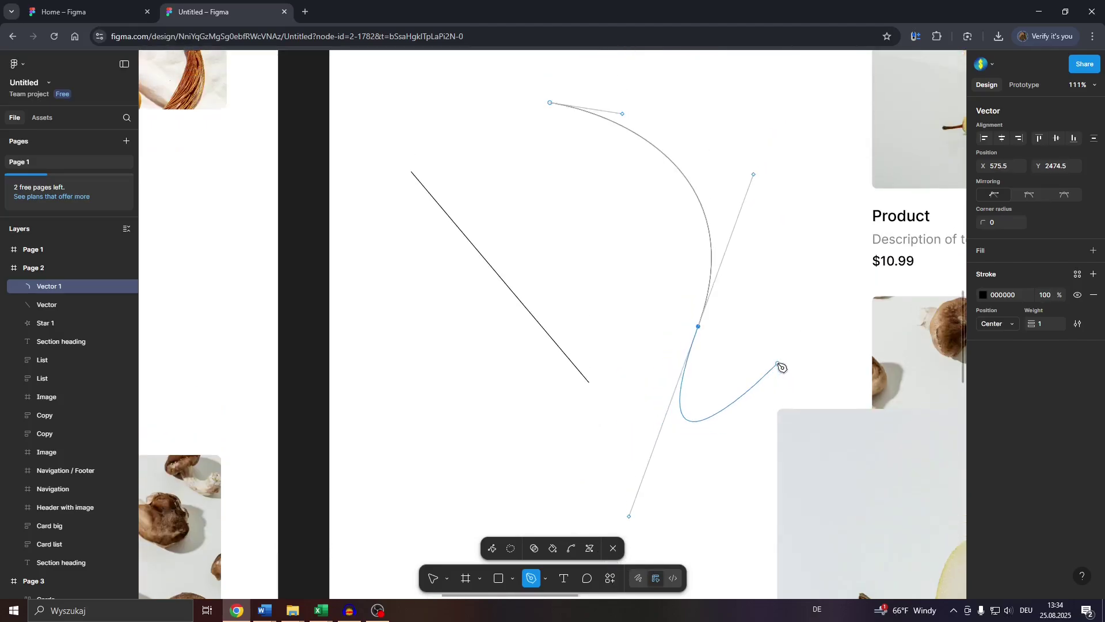
{"action": "right_click", "coordinate": [779, 366]}
{"action": "key", "text": "Escape"}
{"action": "scroll", "coordinate": [772, 365], "scroll_direction": "up", "scroll_amount": 1}
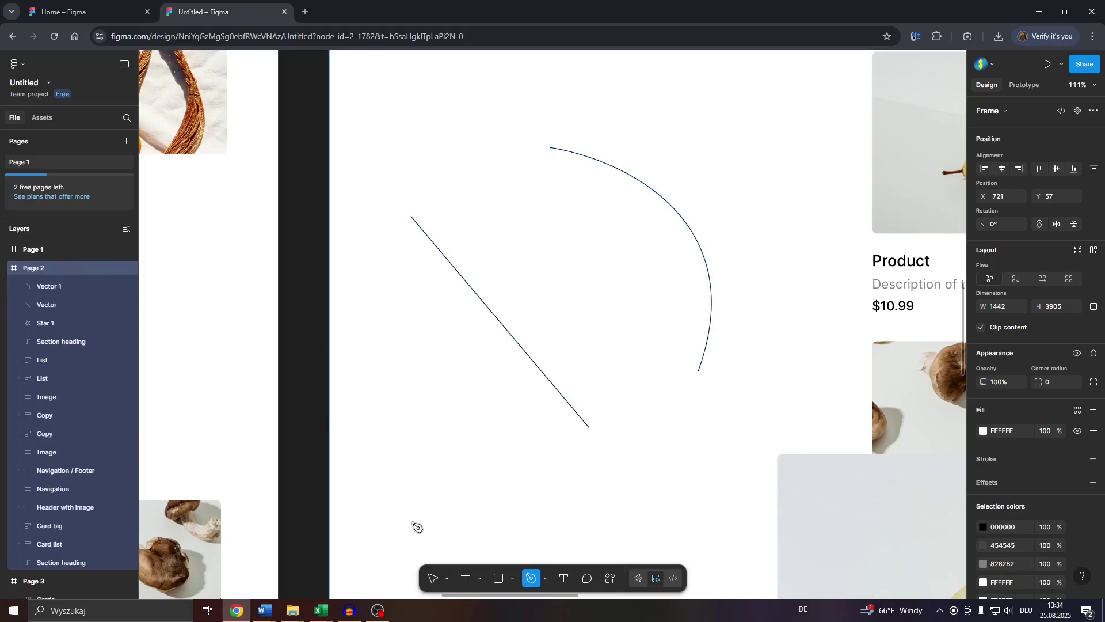
Flatten the straight line and the curve together into a single vector path
{"action": "left_click", "coordinate": [56, 288]}
{"action": "left_click", "coordinate": [58, 301]}
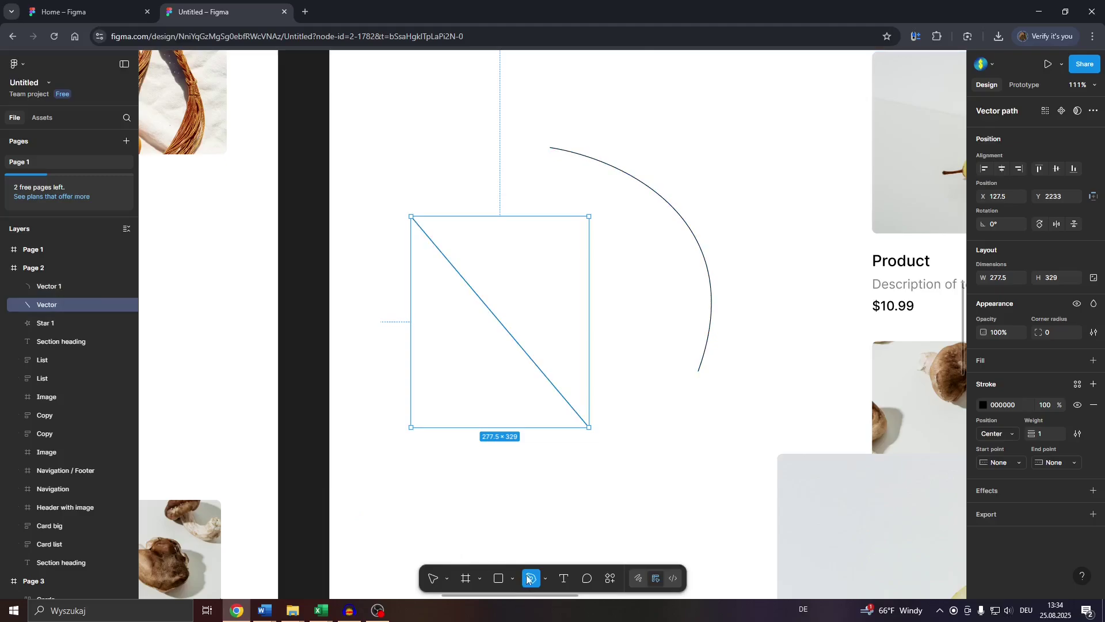
{"action": "left_click", "coordinate": [433, 578]}
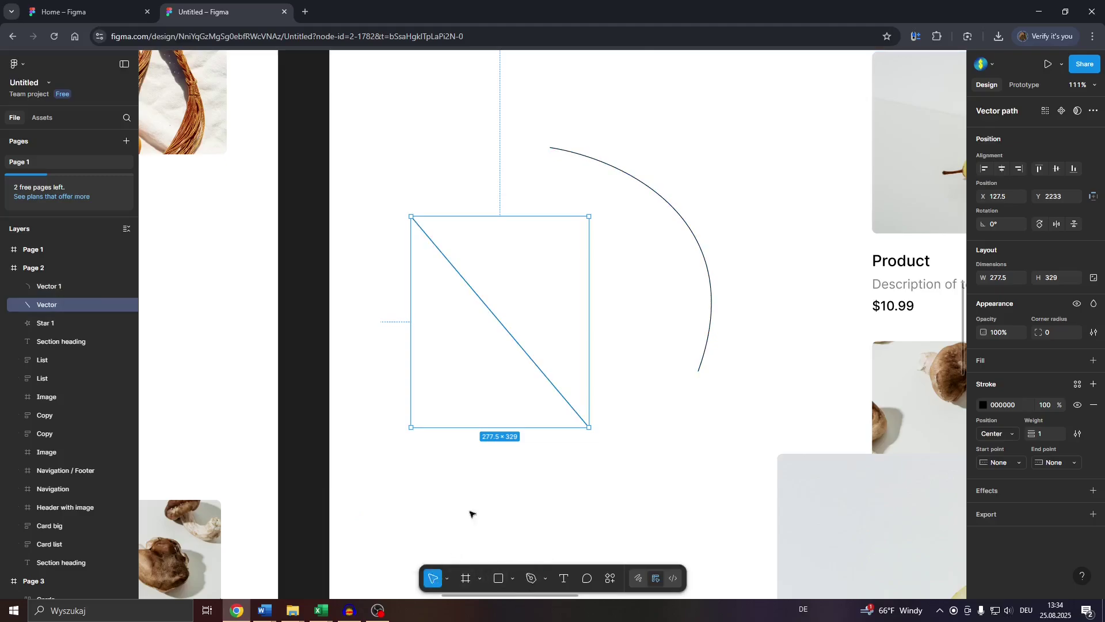
{"action": "left_click", "coordinate": [488, 475]}
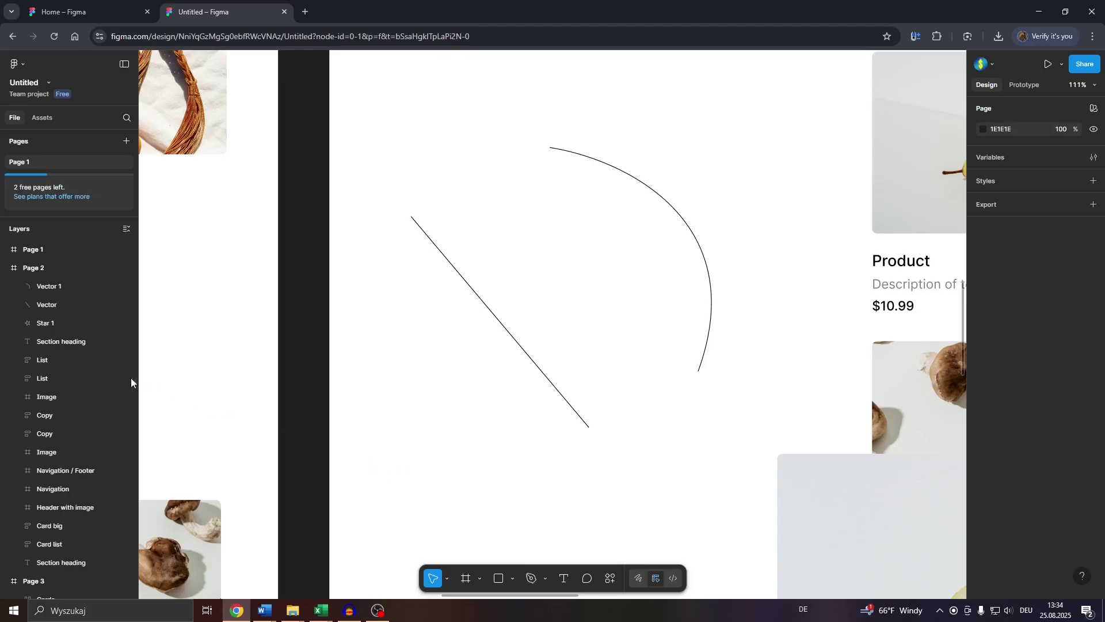
{"action": "left_click_drag", "start_coordinate": [397, 491], "coordinate": [758, 198]}
{"action": "left_click", "coordinate": [571, 465]}
{"action": "left_click", "coordinate": [61, 289]}
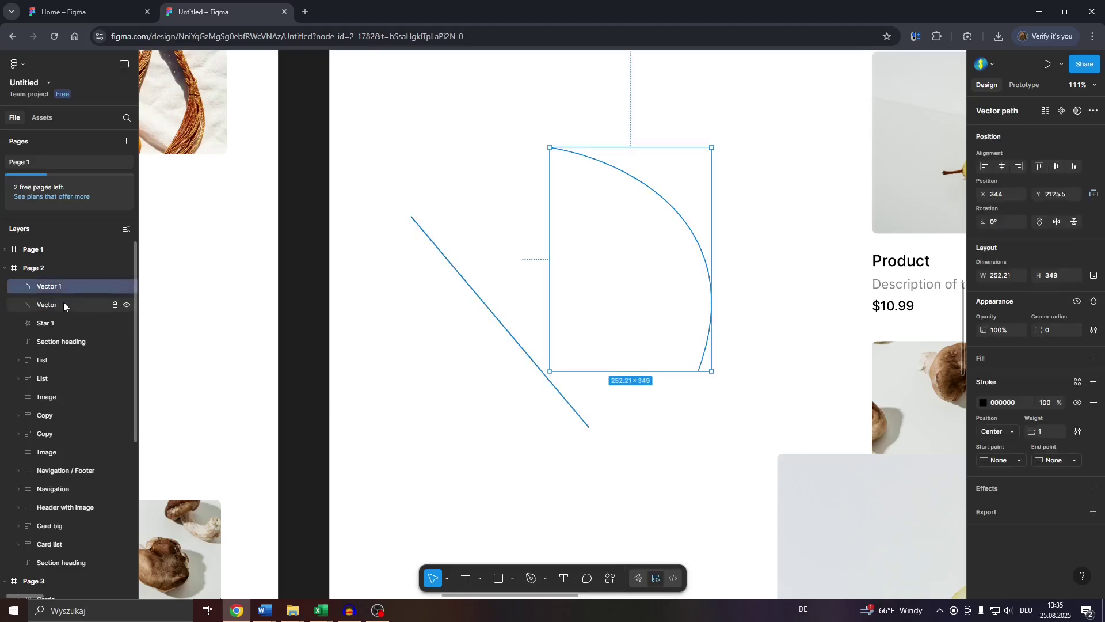
{"action": "left_click", "coordinate": [50, 308], "text": "shift"}
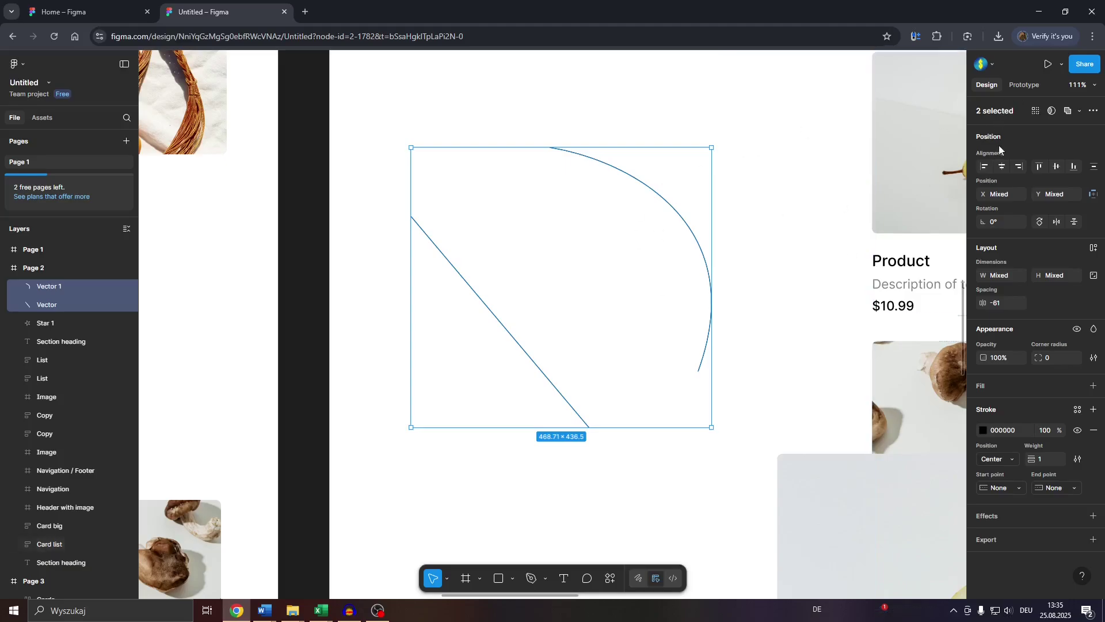
{"action": "left_click", "coordinate": [1081, 111]}
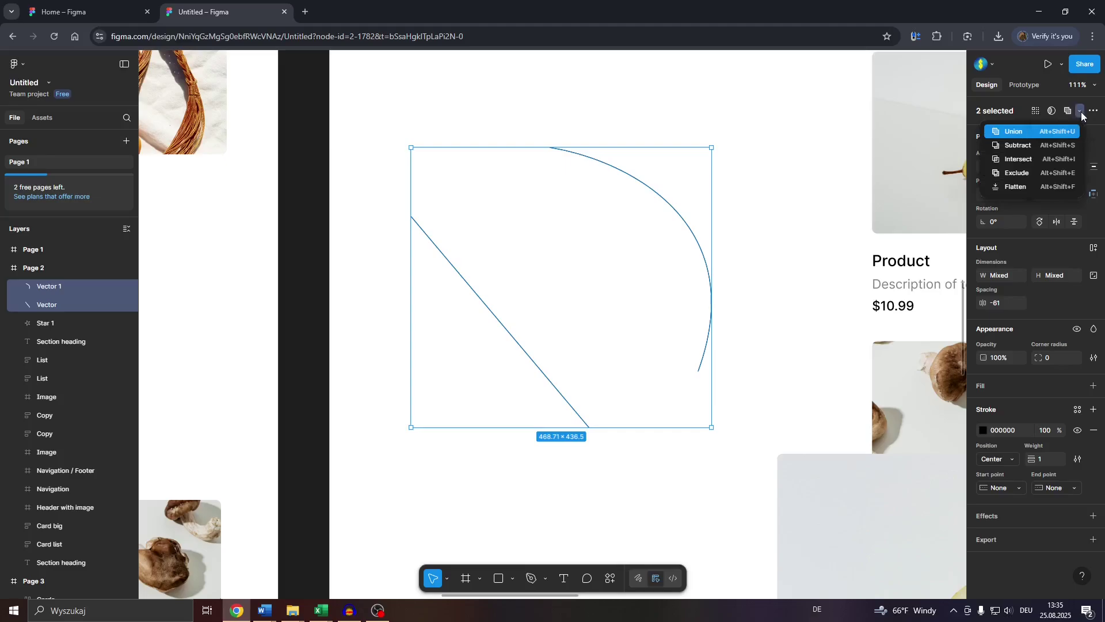
{"action": "left_click", "coordinate": [1055, 190]}
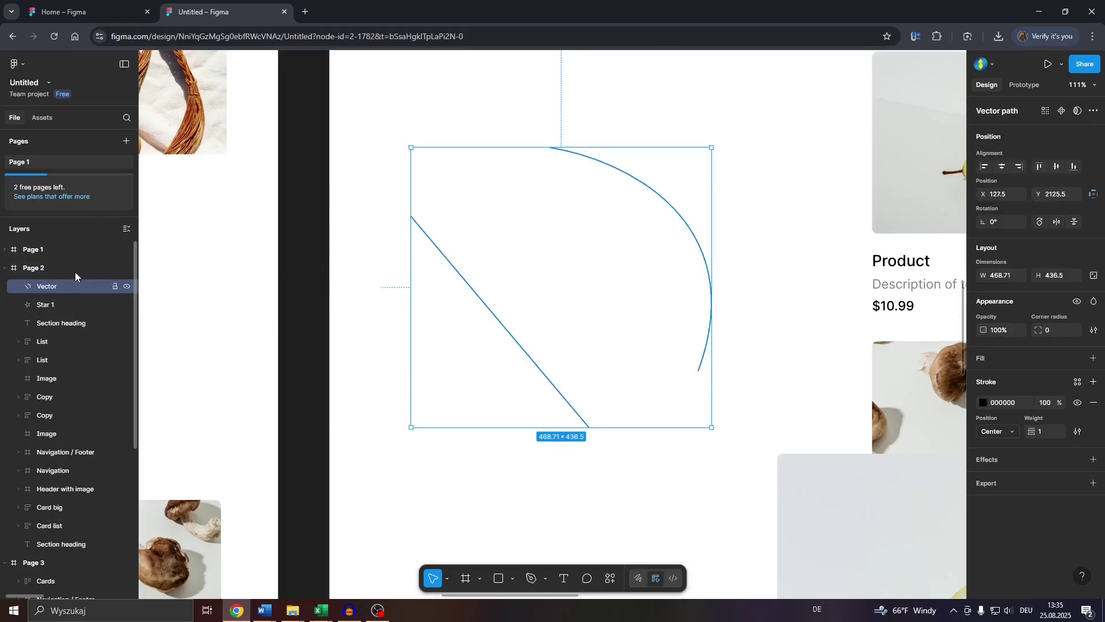
Move the flattened vector path slightly down and to the right, to about X 173, Y 2166
{"action": "left_click", "coordinate": [728, 190]}
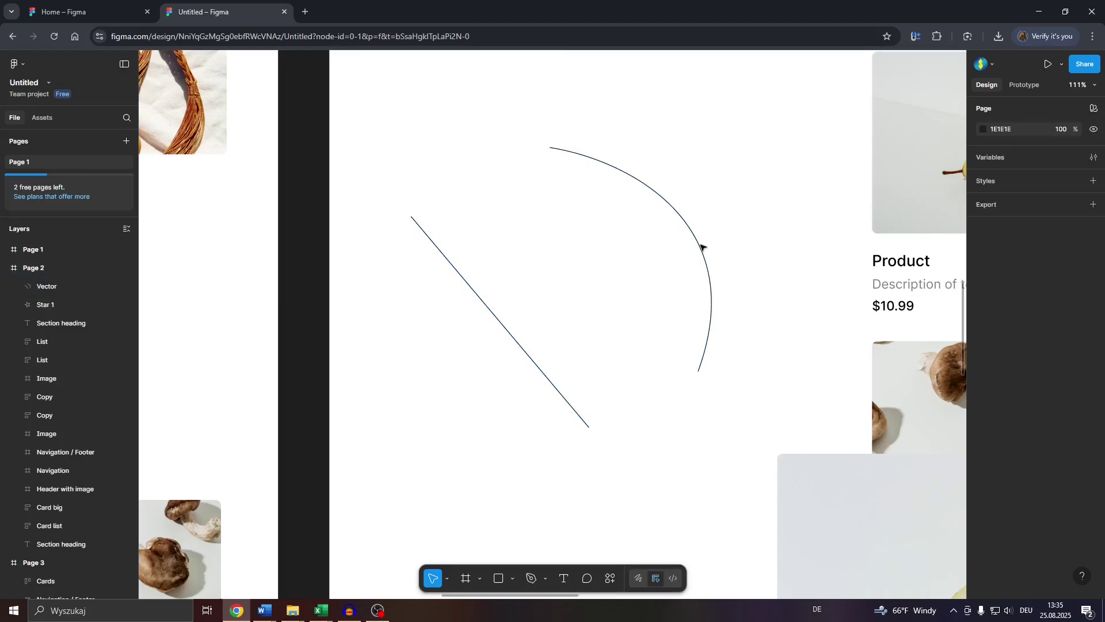
{"action": "left_click_drag", "start_coordinate": [702, 248], "coordinate": [729, 273]}
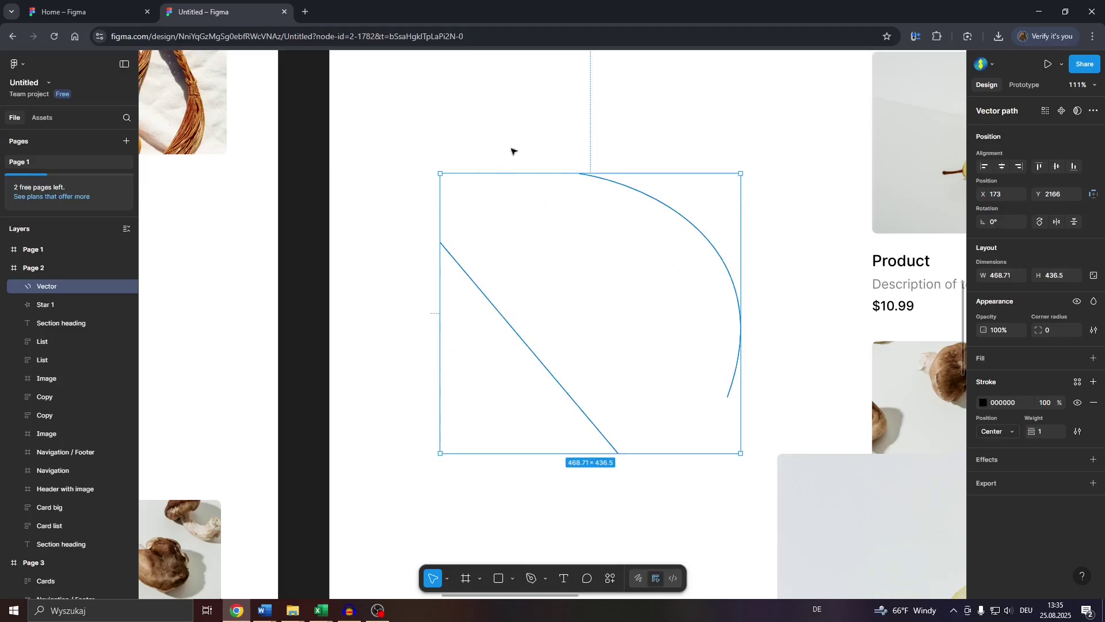
{"action": "left_click", "coordinate": [538, 167]}
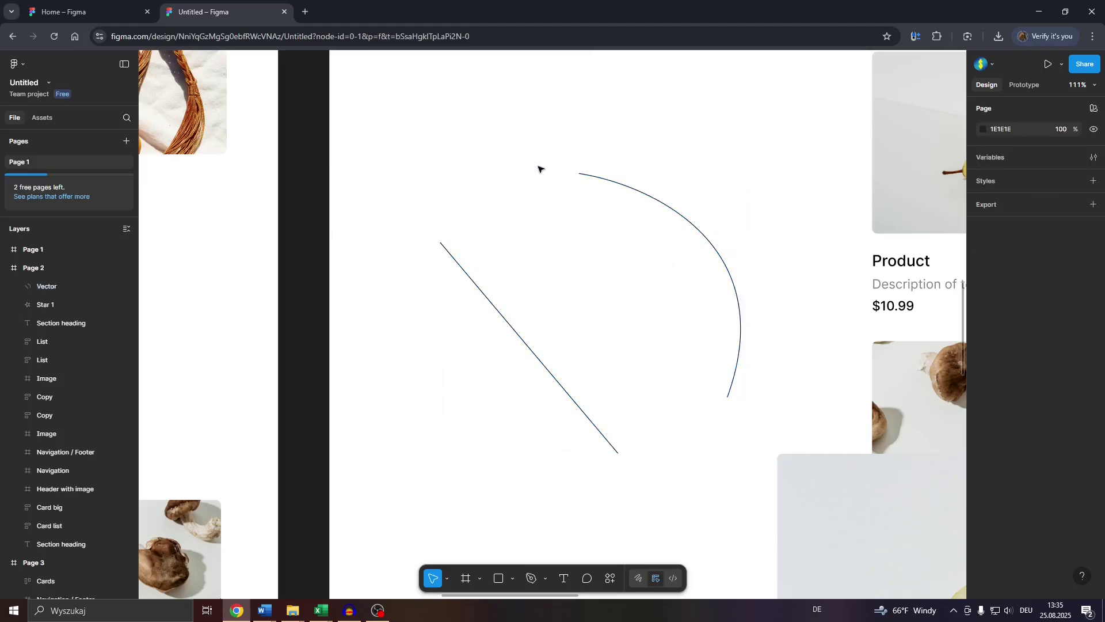
Edit the vector's points and snap the curve's upper endpoint onto the upper end of the straight line
{"action": "scroll", "coordinate": [538, 167], "scroll_direction": "up", "scroll_amount": 5}
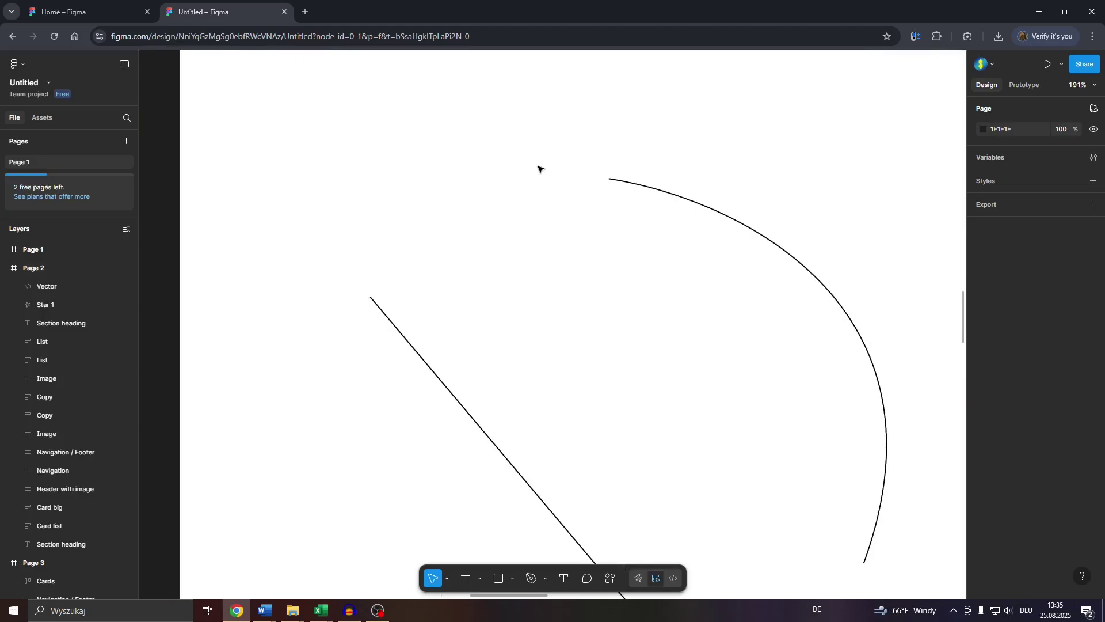
{"action": "scroll", "coordinate": [538, 167], "scroll_direction": "up", "scroll_amount": 3}
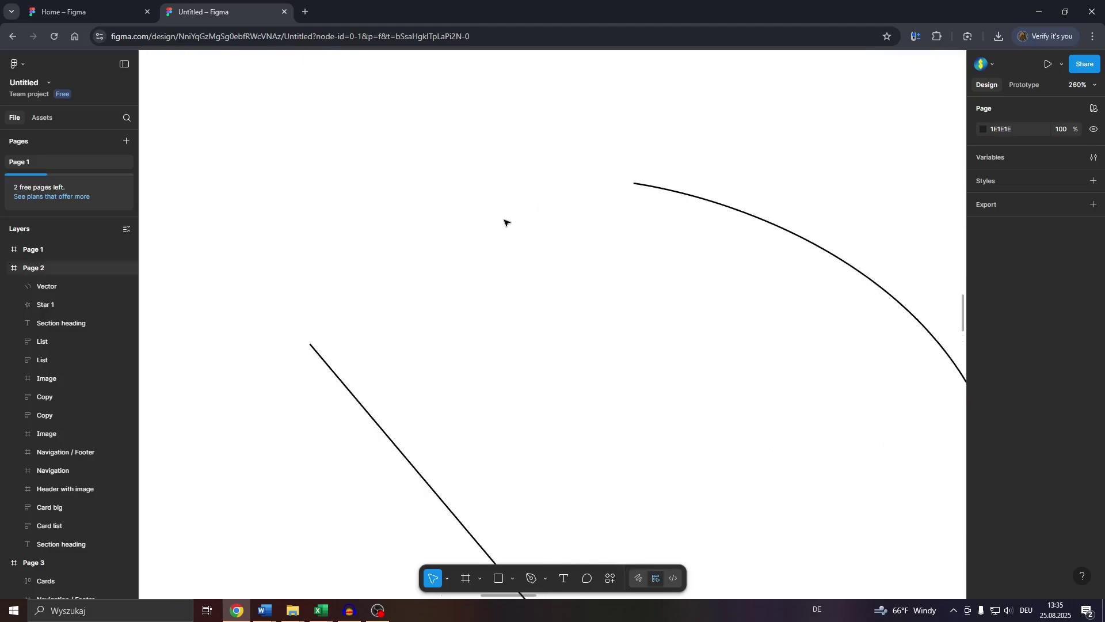
{"action": "scroll", "coordinate": [506, 220], "scroll_direction": "up", "scroll_amount": 2}
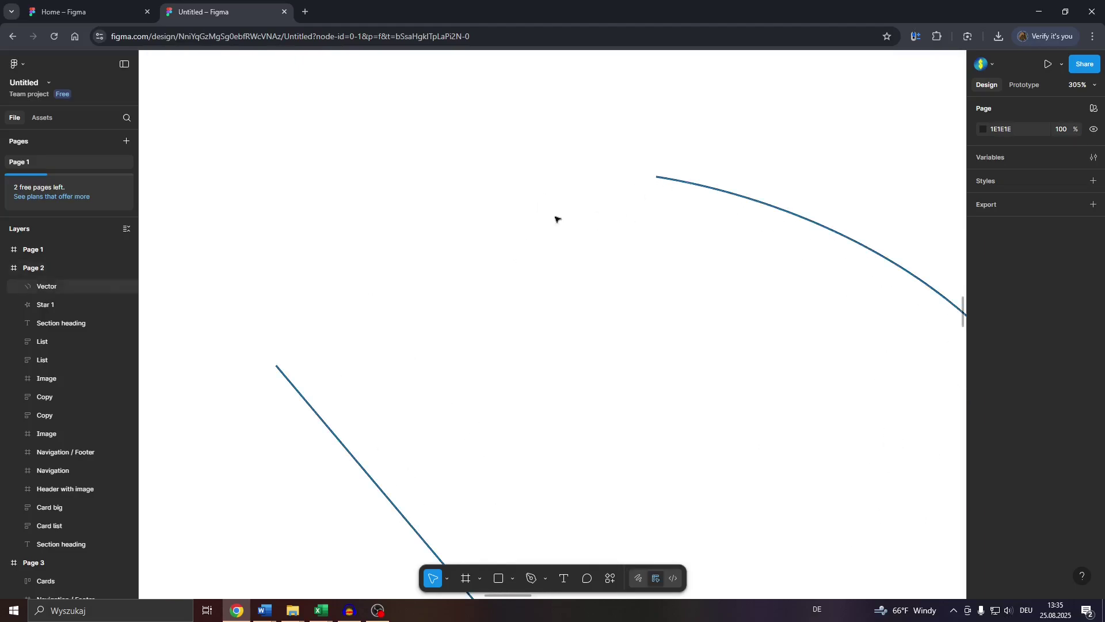
{"action": "double_click", "coordinate": [700, 186]}
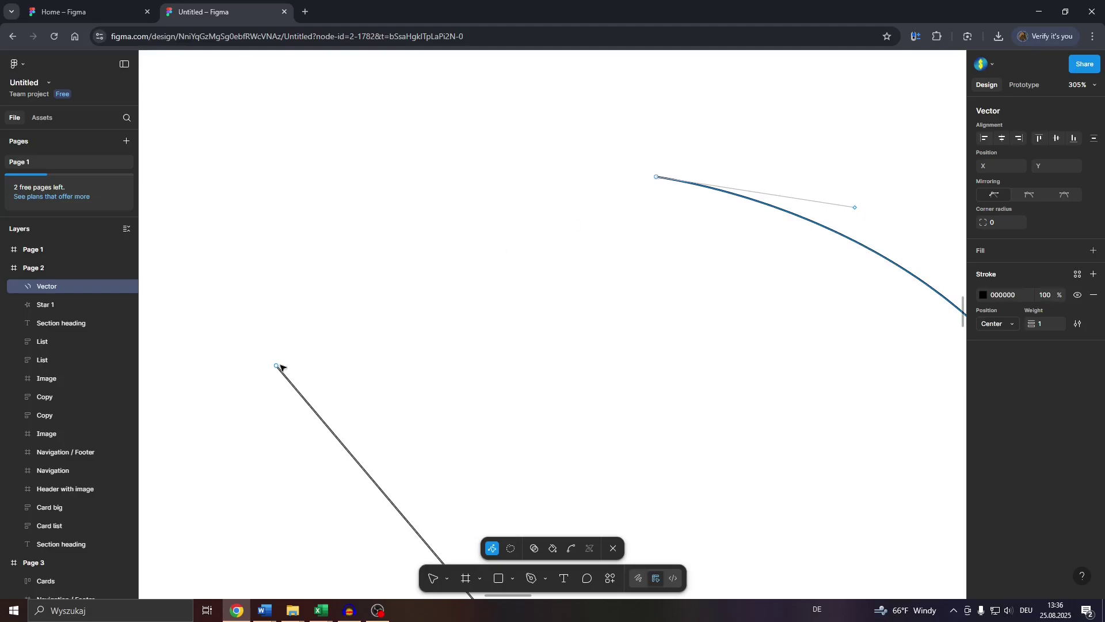
{"action": "left_click", "coordinate": [656, 178]}
{"action": "left_click_drag", "start_coordinate": [657, 178], "coordinate": [279, 367]}
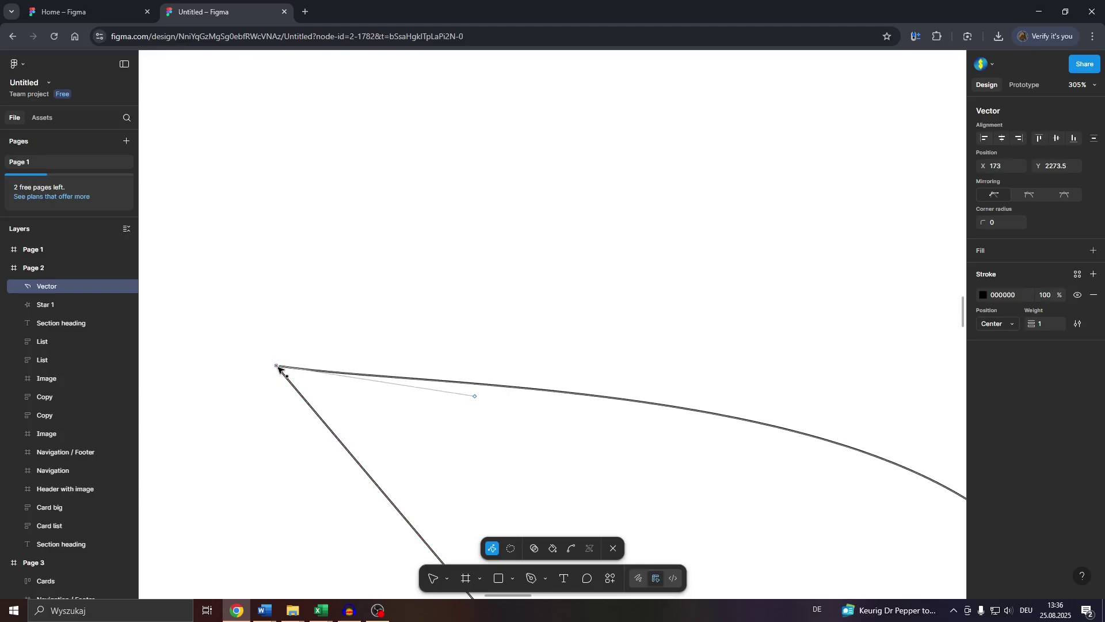
{"action": "left_click_drag", "start_coordinate": [279, 367], "coordinate": [279, 367]}
Snap the curve's lower endpoint onto the lower end of the straight line to close the shape
{"action": "scroll", "coordinate": [662, 306], "scroll_direction": "down", "scroll_amount": 5}
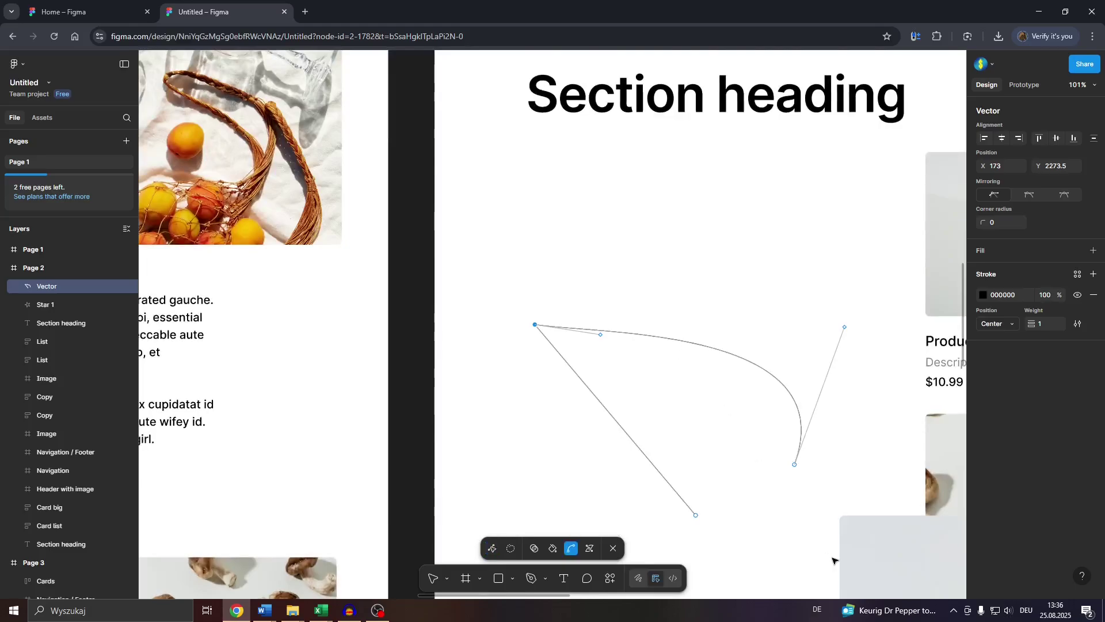
{"action": "scroll", "coordinate": [831, 559], "scroll_direction": "up", "scroll_amount": 4}
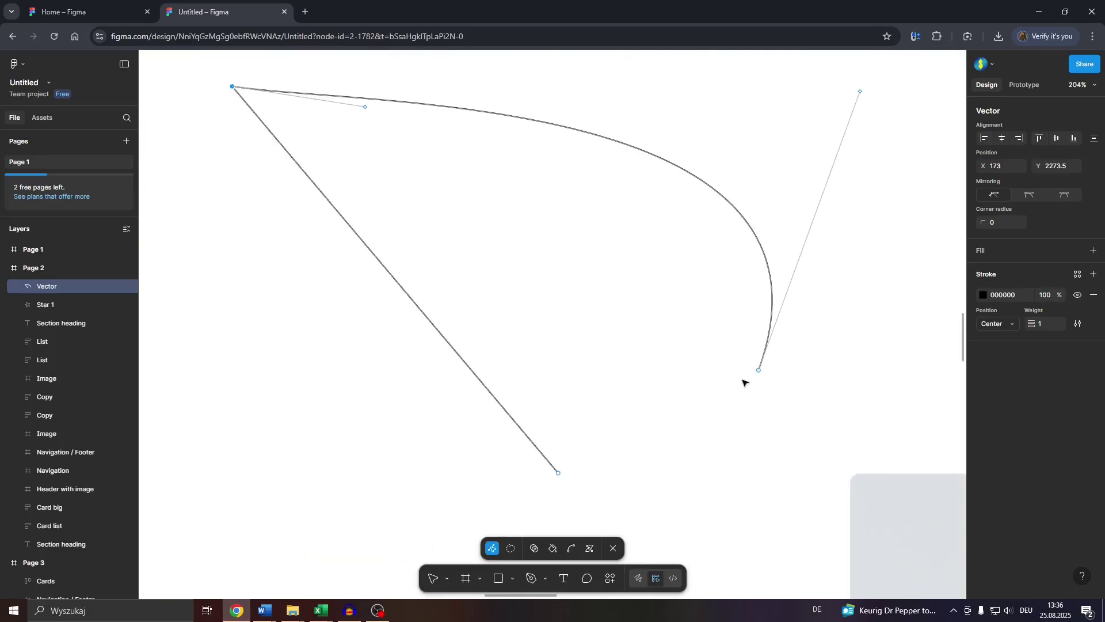
{"action": "left_click", "coordinate": [760, 371]}
{"action": "left_click_drag", "start_coordinate": [761, 373], "coordinate": [591, 457]}
{"action": "left_click_drag", "start_coordinate": [578, 462], "coordinate": [559, 473]}
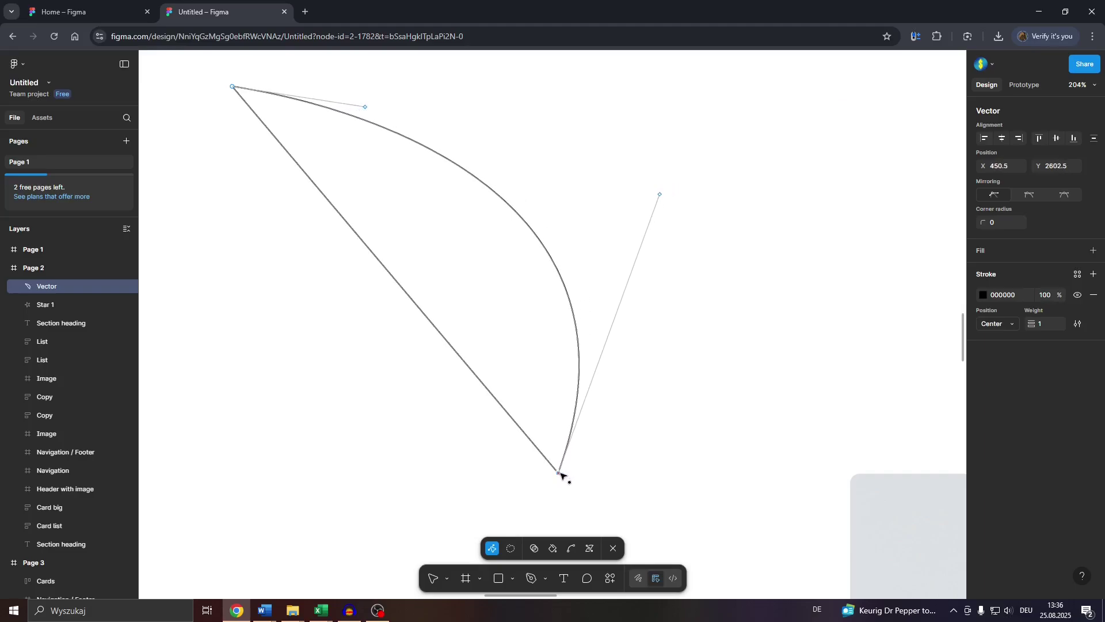
{"action": "scroll", "coordinate": [564, 478], "scroll_direction": "up", "scroll_amount": 10}
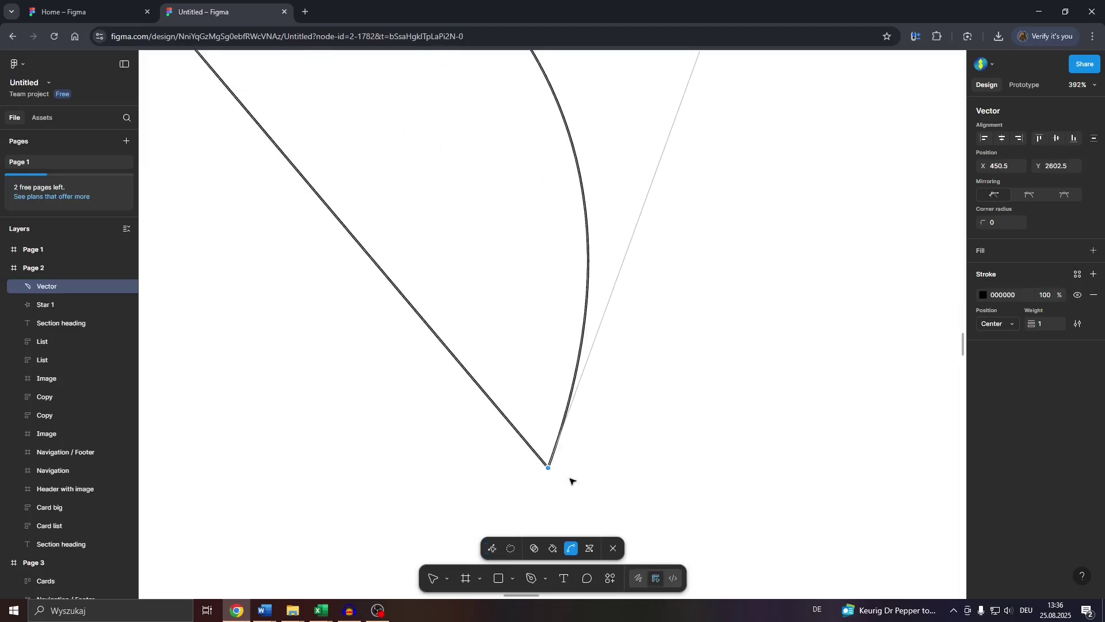
Move the joined lower corner point of the vector to about X 455.5, Y 2604 and finish editing the vector
{"action": "scroll", "coordinate": [569, 480], "scroll_direction": "up", "scroll_amount": 8}
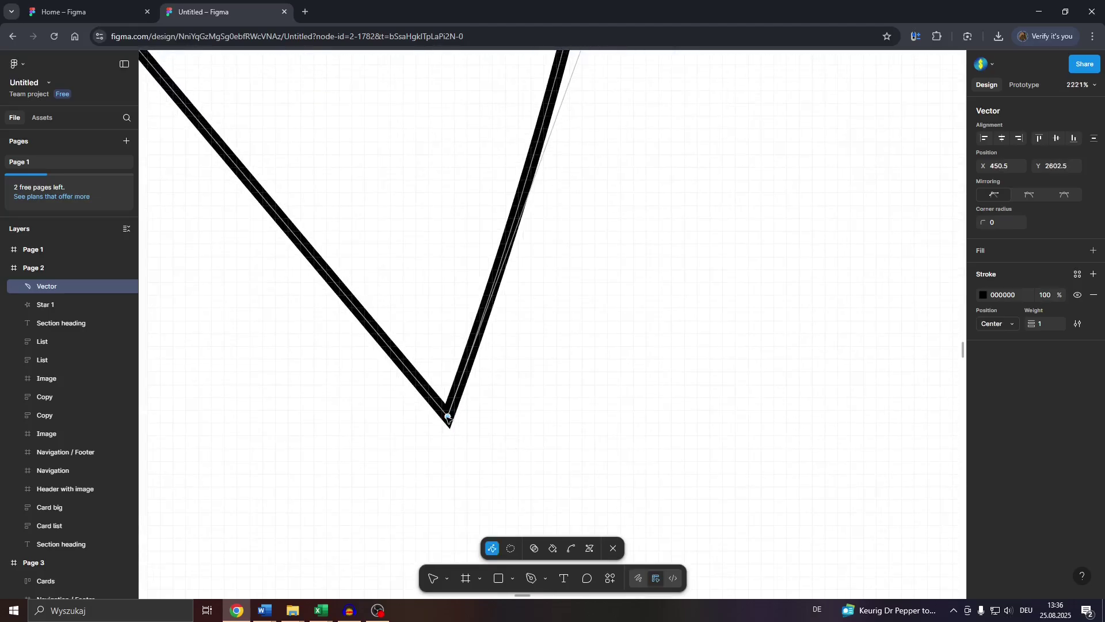
{"action": "left_click_drag", "start_coordinate": [452, 418], "coordinate": [524, 445]}
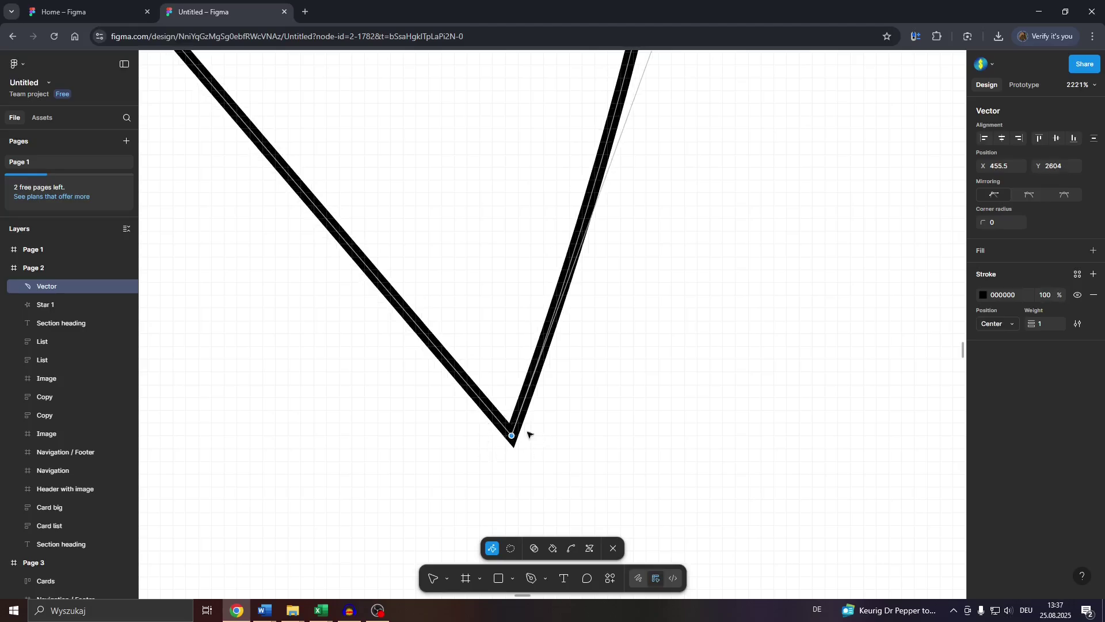
{"action": "scroll", "coordinate": [504, 411], "scroll_direction": "down", "scroll_amount": 20}
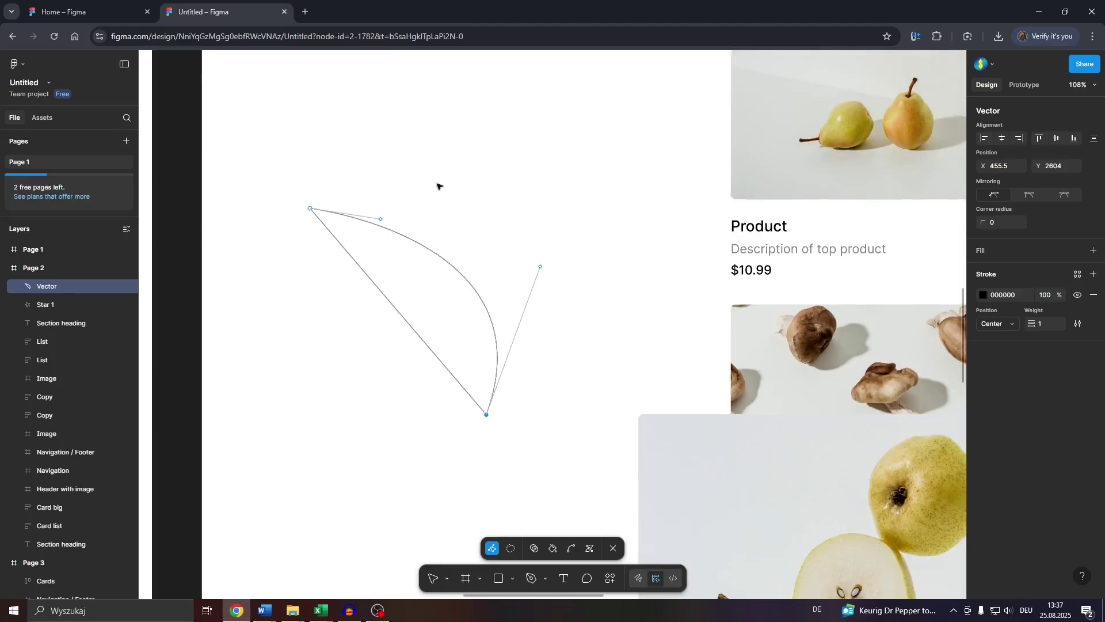
{"action": "left_click", "coordinate": [432, 580]}
{"action": "left_click", "coordinate": [336, 500]}
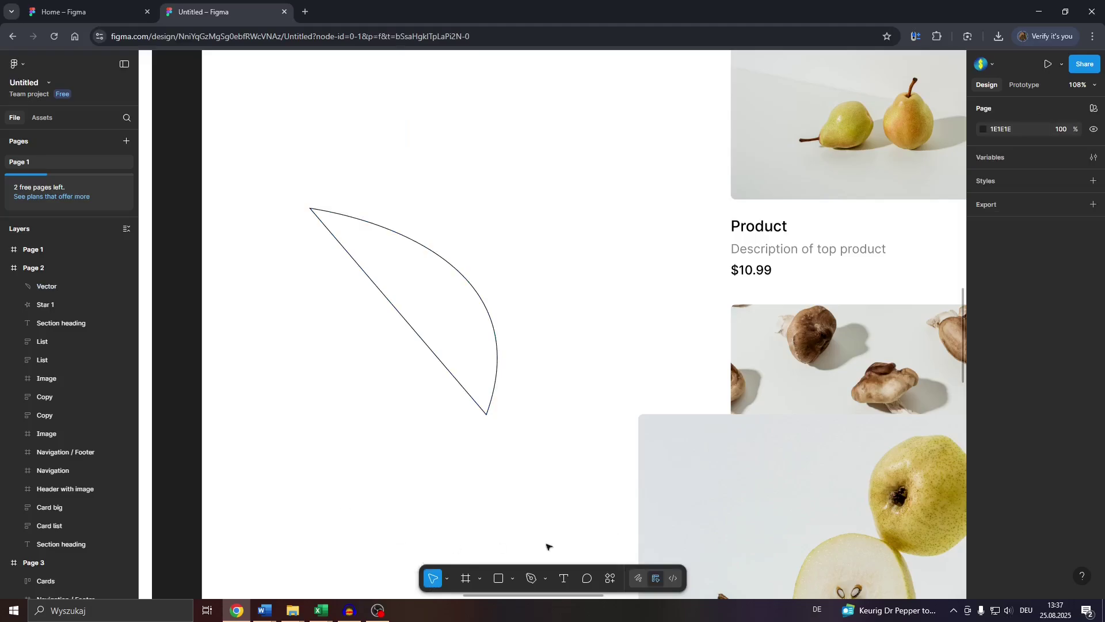
Move the whole closed vector shape down and to the right, to about X 233, Y 2336
{"action": "left_click", "coordinate": [440, 253]}
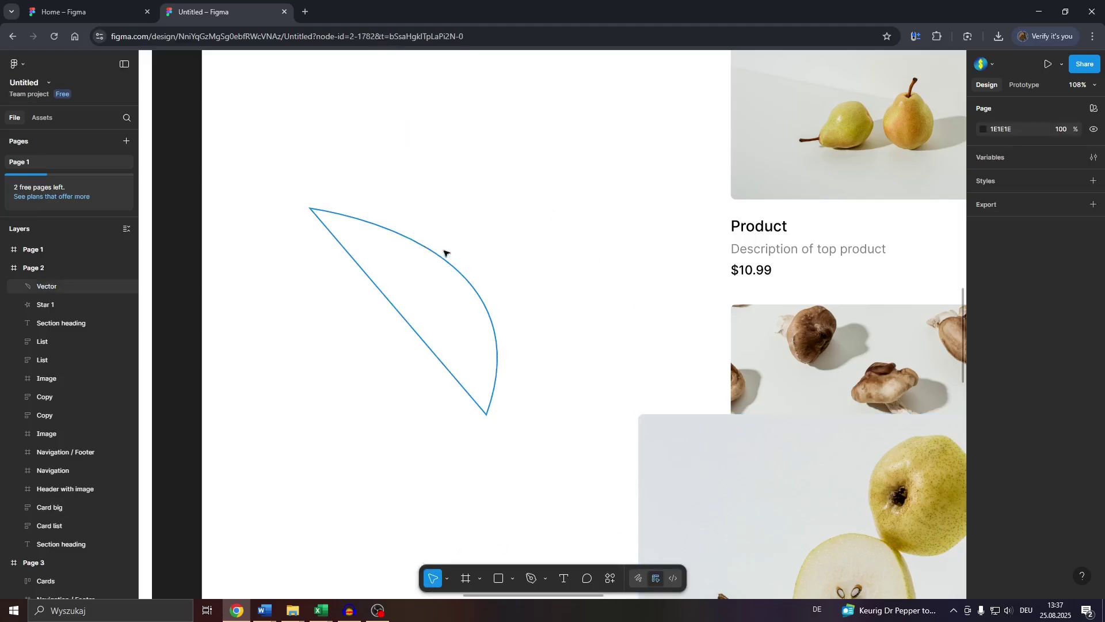
{"action": "left_click_drag", "start_coordinate": [446, 254], "coordinate": [449, 301]}
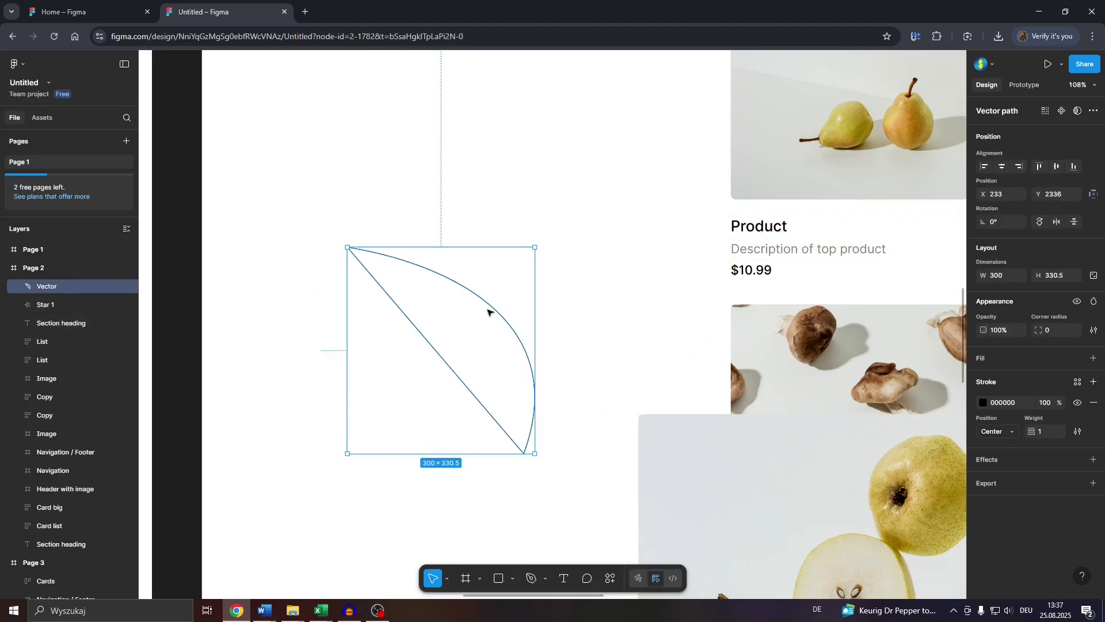